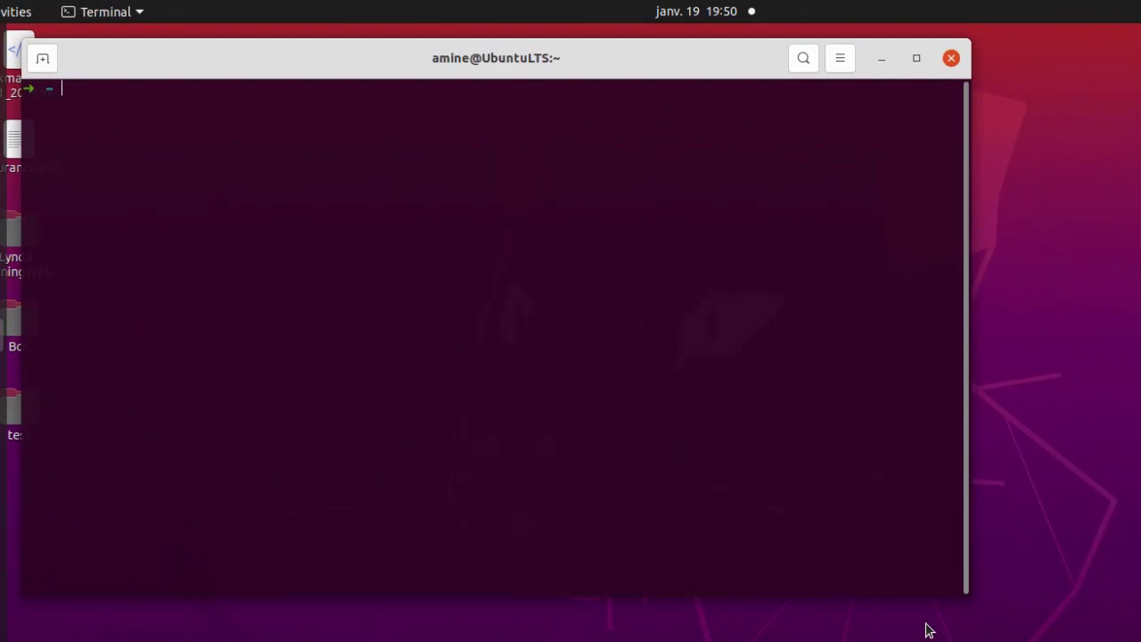
# Install the dislocker package with sudo apt install dislocker
pyautogui.write('du')
pyautogui.press('BackSpace')
pyautogui.press('BackSpace')
pyautogui.write('sudo')
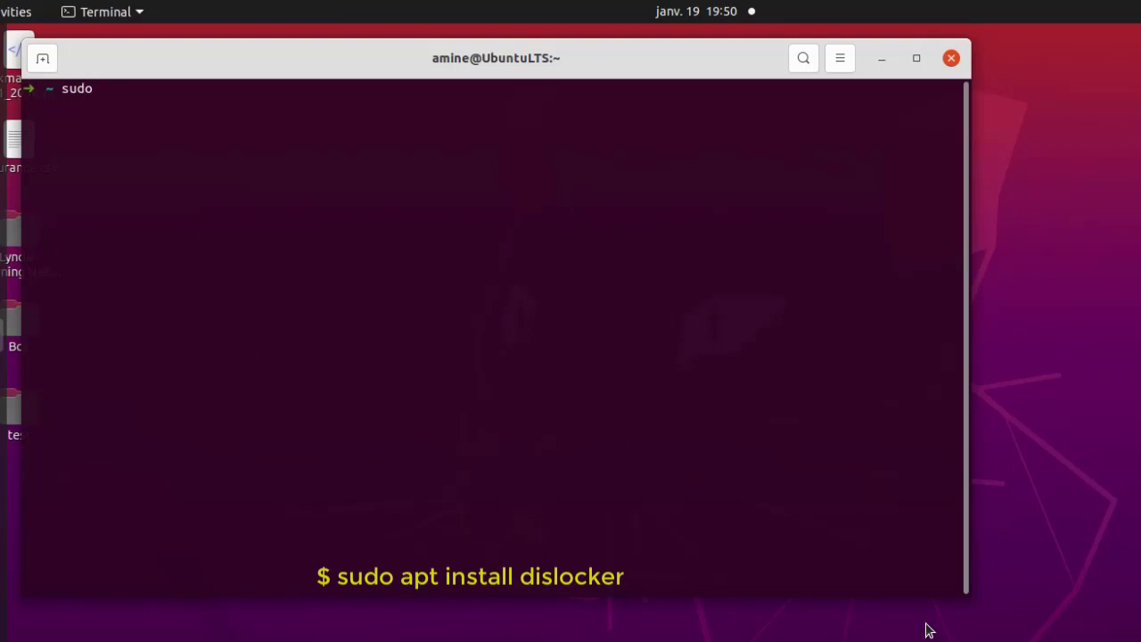
pyautogui.write(' apt install dis')
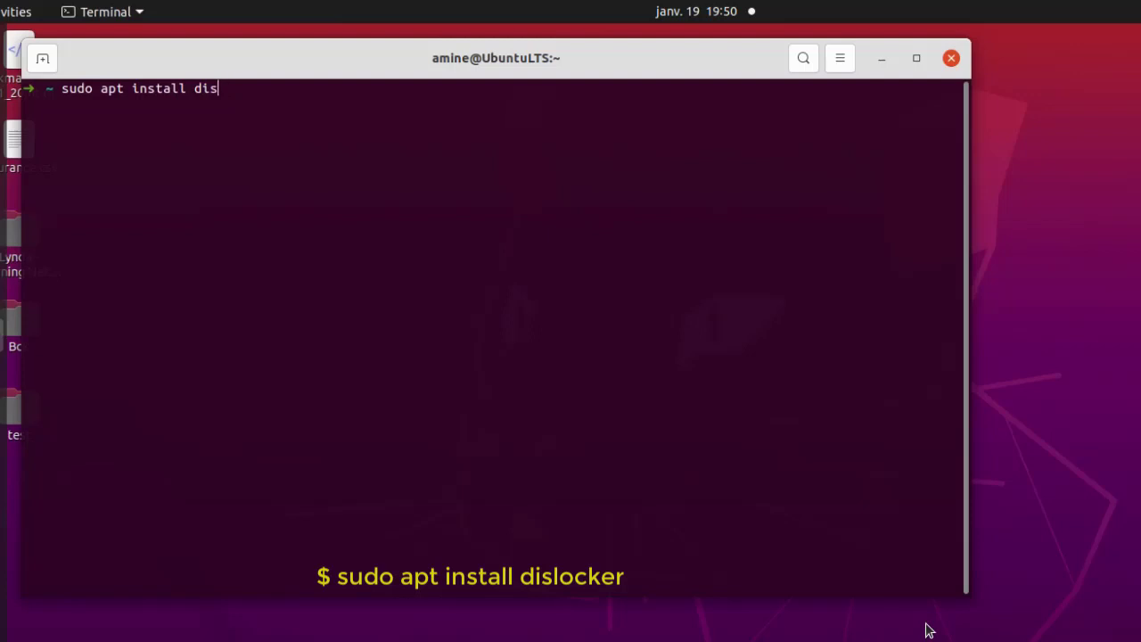
pyautogui.write('locker')
pyautogui.press('Return')
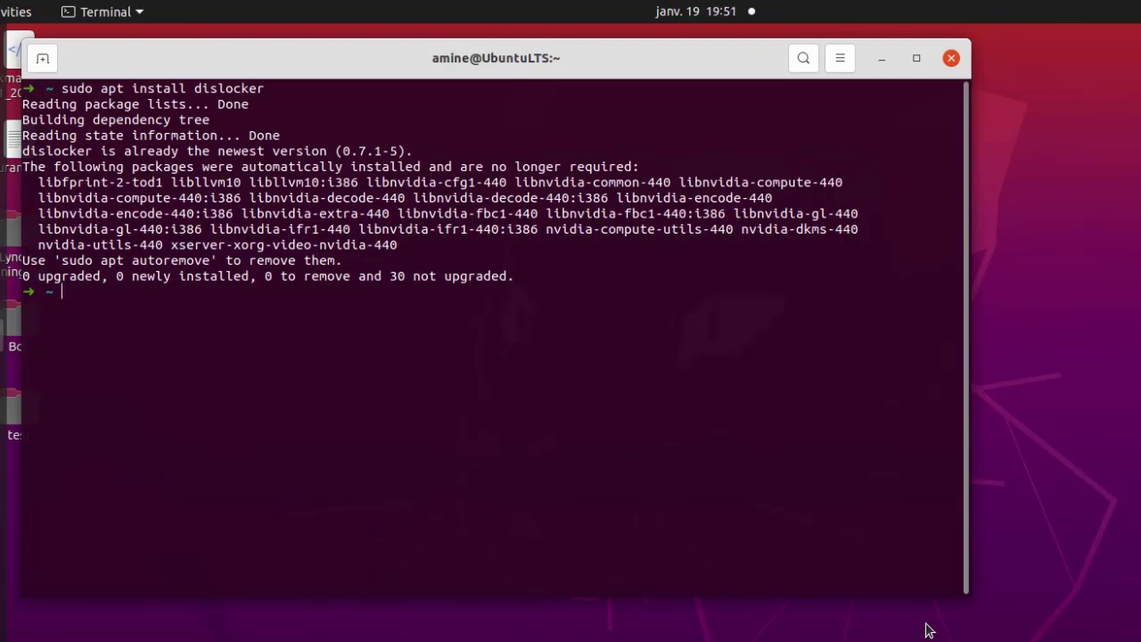
# Display the dislocker usage options with dislocker --help and clear the terminal
pyautogui.write('dislocker --help')
pyautogui.press('Return')
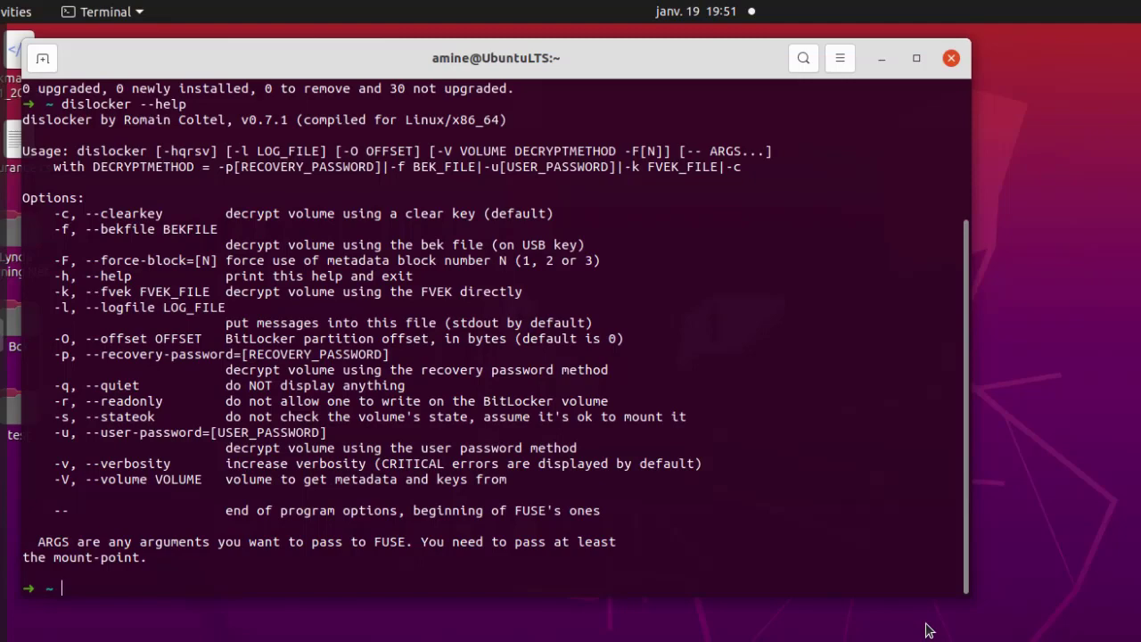
pyautogui.write('clear')
pyautogui.press('Return')
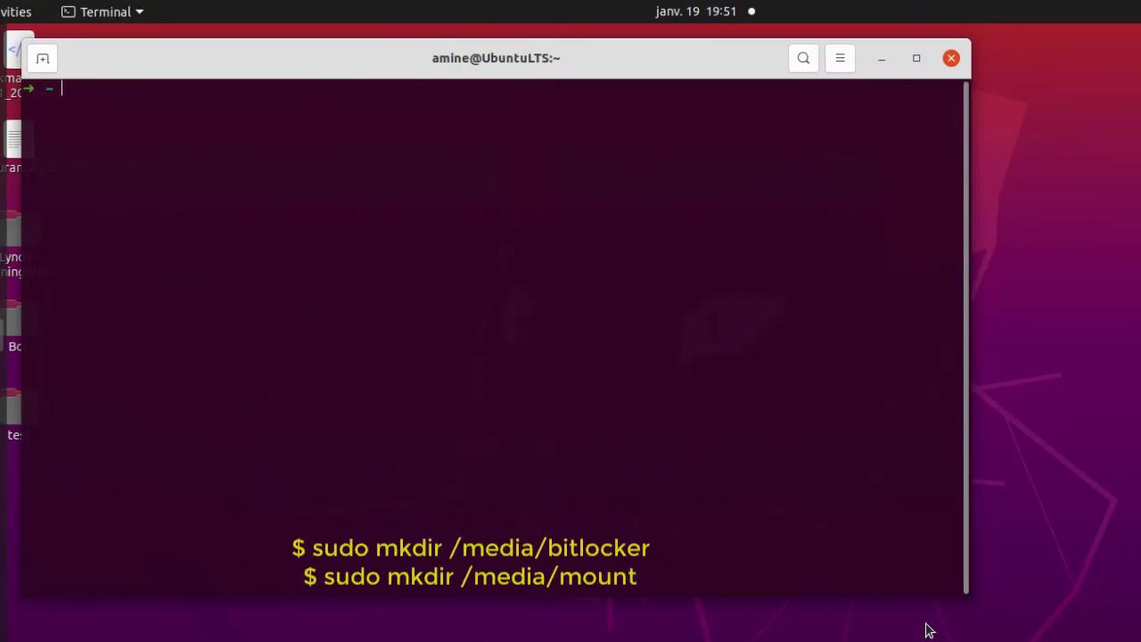
# List the contents of /media/bitlocker and enter the ls command for /media/mount
pyautogui.write('/media/bi')
pyautogui.press('Home')
pyautogui.write('ls')
pyautogui.press('Right')
pyautogui.press('Tab')
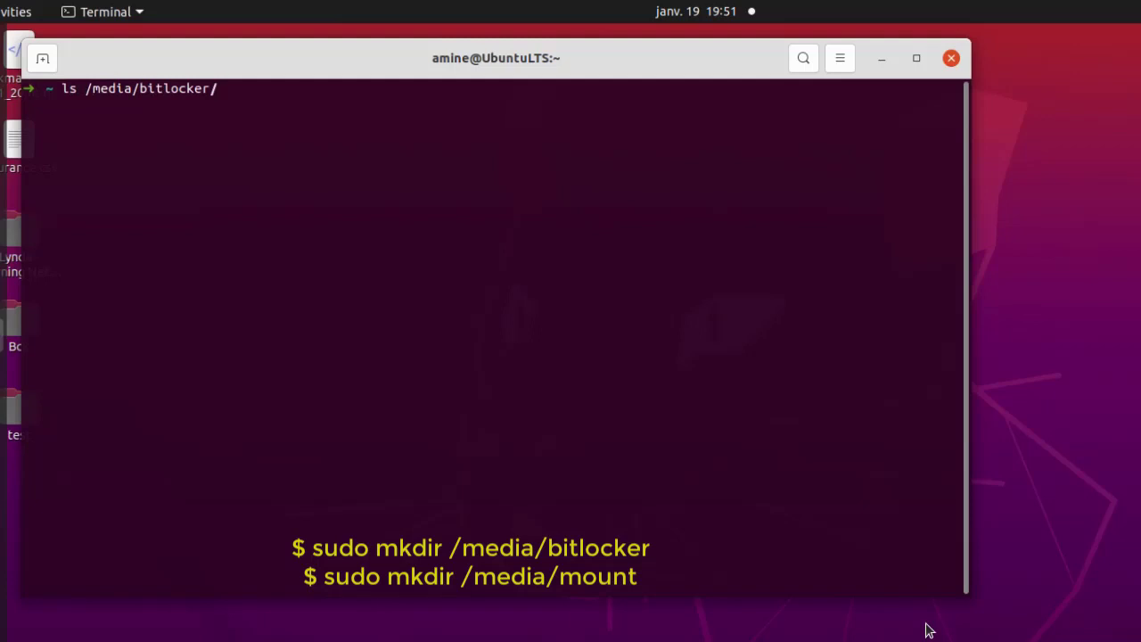
pyautogui.press('Return')
pyautogui.write('ls /media/mount/')
pyautogui.press('Left')
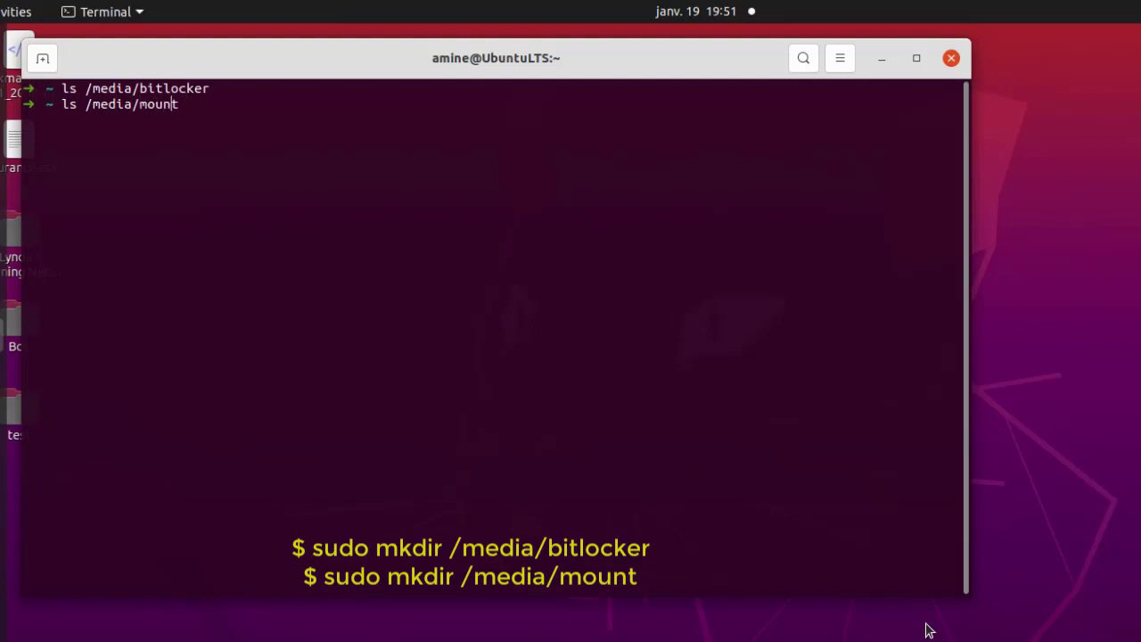
pyautogui.press('Left')
pyautogui.press('Left')
pyautogui.press('Left')
pyautogui.press('Left')
pyautogui.press('Left')
pyautogui.press('Left')
pyautogui.press('Left')
pyautogui.press('Left')
pyautogui.press('Left')
pyautogui.press('Left')
pyautogui.press('Left')
pyautogui.press('Left')
pyautogui.press('Left')
pyautogui.press('Left')
pyautogui.press('Delete')
pyautogui.press('Delete')
pyautogui.write('mkdir')
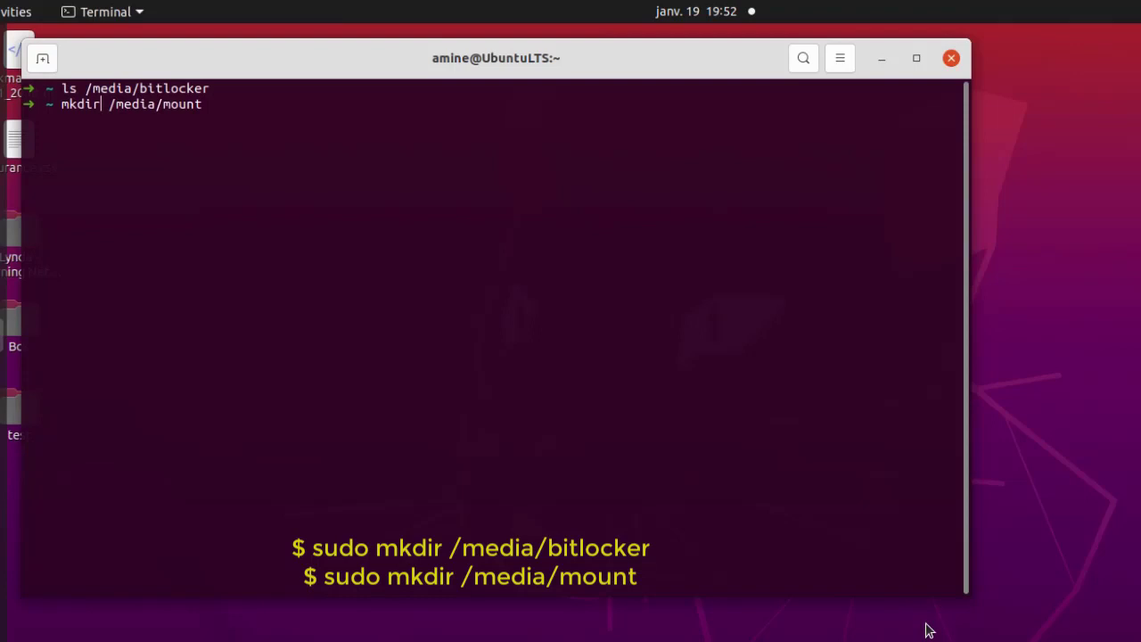
pyautogui.press('Right')
pyautogui.press('Right')
pyautogui.press('Right')
pyautogui.press('Right')
pyautogui.press('Right')
pyautogui.press('Right')
pyautogui.press('Right')
pyautogui.press('Right')
pyautogui.press('Right')
pyautogui.press('Right')
pyautogui.press('Right')
pyautogui.press('Right')
pyautogui.press('Right')
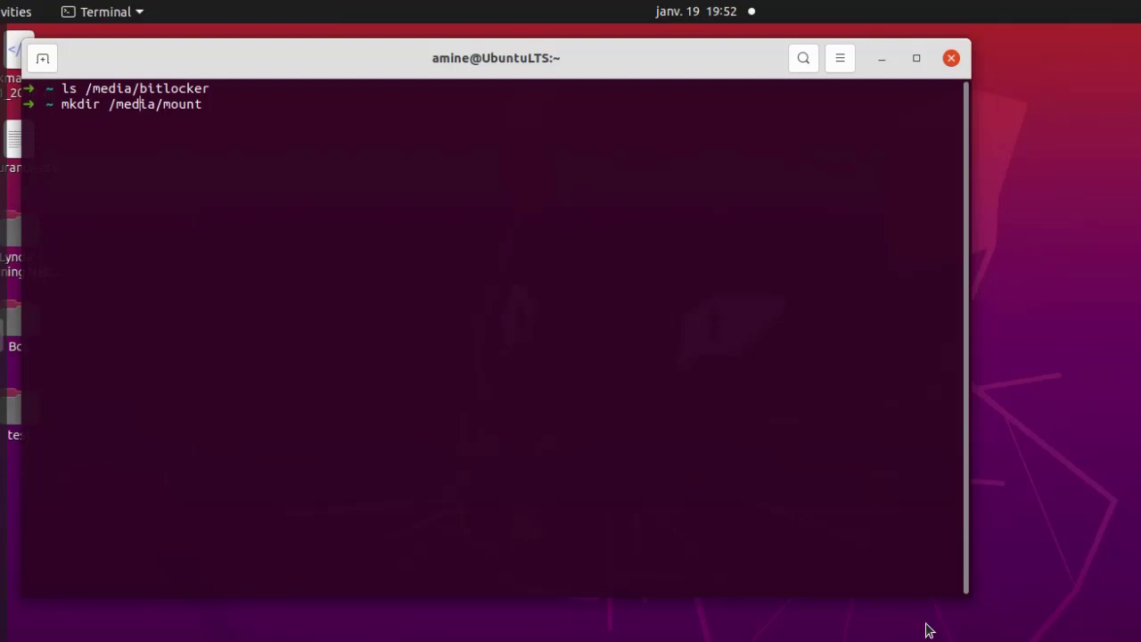
pyautogui.press('Right')
pyautogui.press('Right')
pyautogui.press('Right')
pyautogui.press('Left')
pyautogui.press('Left')
pyautogui.press('Left')
pyautogui.press('Left')
pyautogui.press('Left')
pyautogui.press('Left')
pyautogui.press('Left')
pyautogui.press('Left')
pyautogui.press('Left')
pyautogui.press('Left')
pyautogui.press('Left')
pyautogui.press('Left')
pyautogui.press('BackSpace')
pyautogui.press('BackSpace')
pyautogui.press('BackSpace')
pyautogui.press('BackSpace')
pyautogui.press('BackSpace')
pyautogui.write('ls')
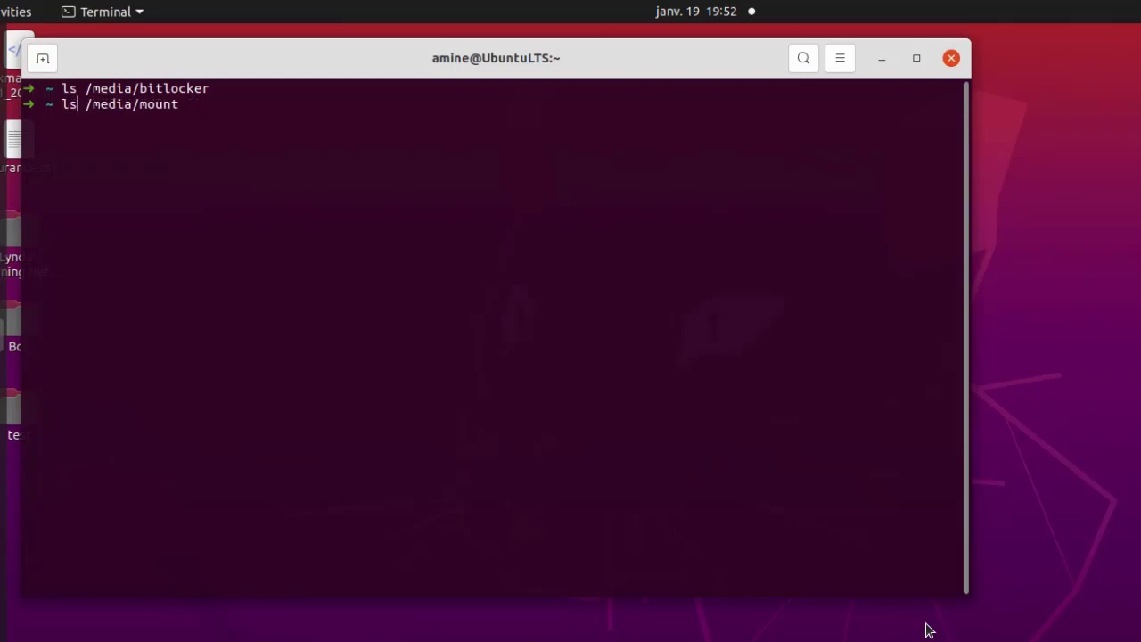
# Run the pending listing of /media/mount and list the system's block devices with lsblk
pyautogui.press('Return')
pyautogui.write('lsblk')
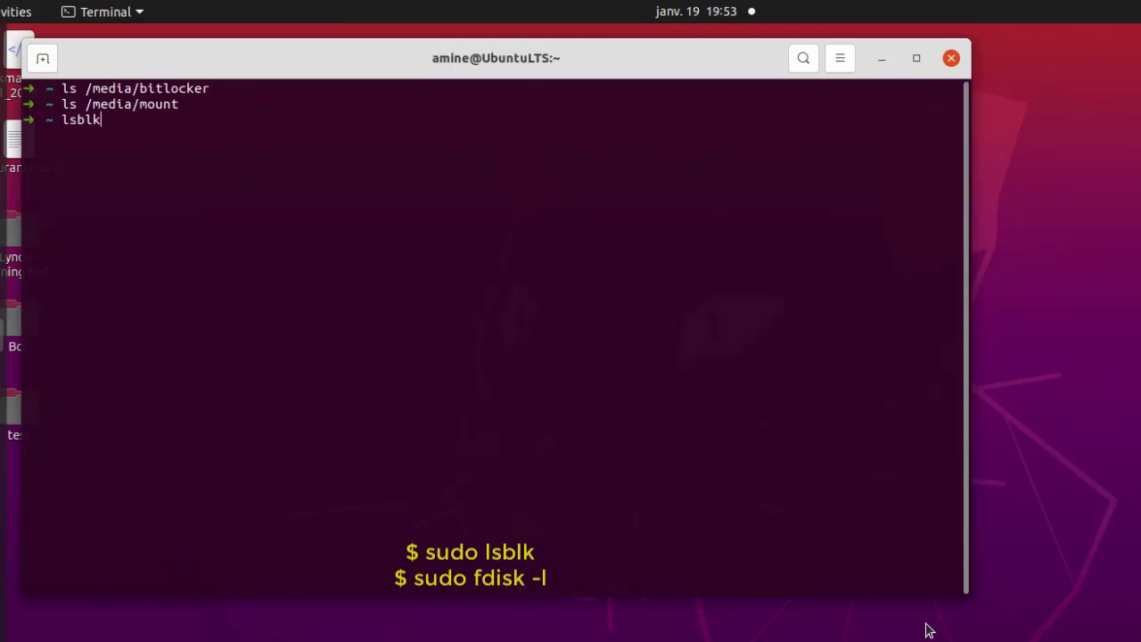
pyautogui.press('Return')
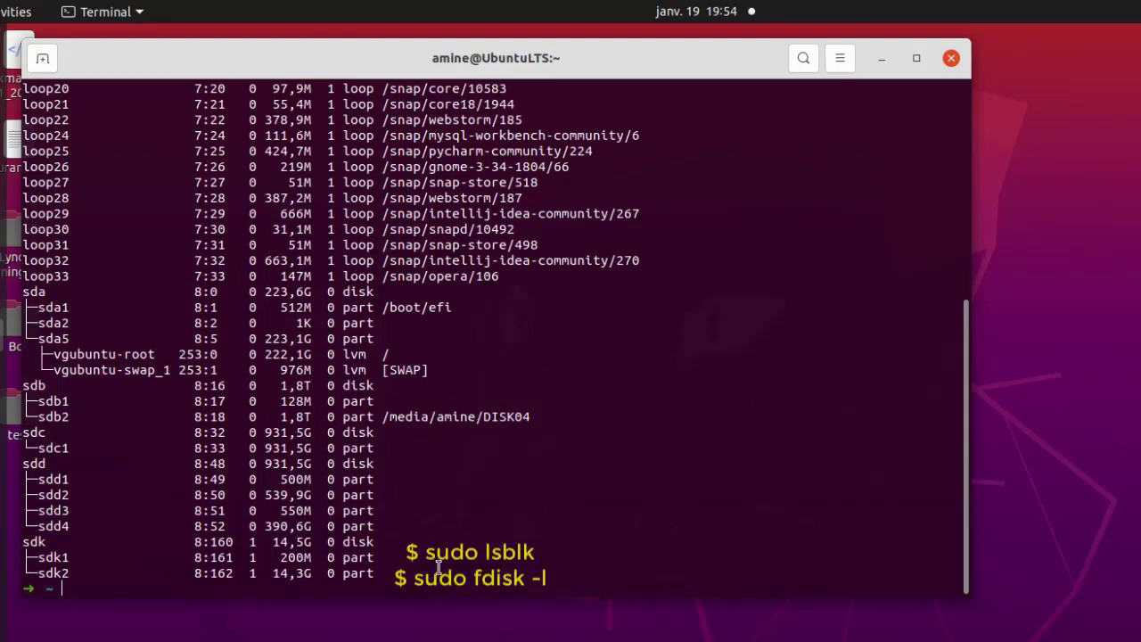
# List the partitions of the USB drive with sudo fdisk -l /dev/sdk and clear the terminal
pyautogui.write('sudo fdisk -l /dev')
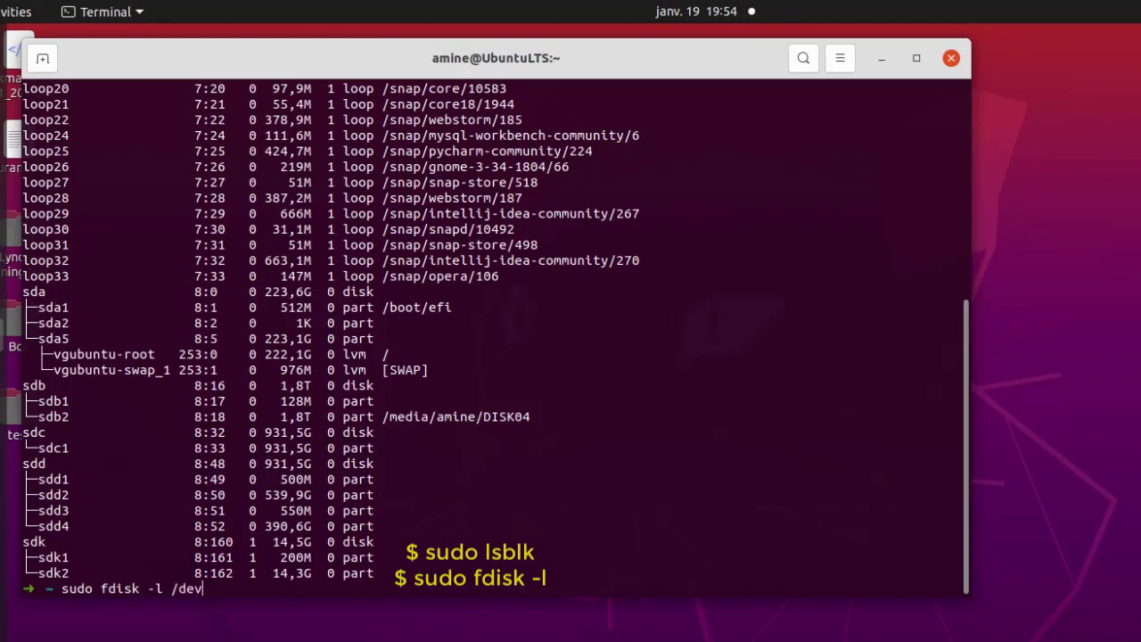
pyautogui.write('/sdk')
pyautogui.press('Return')
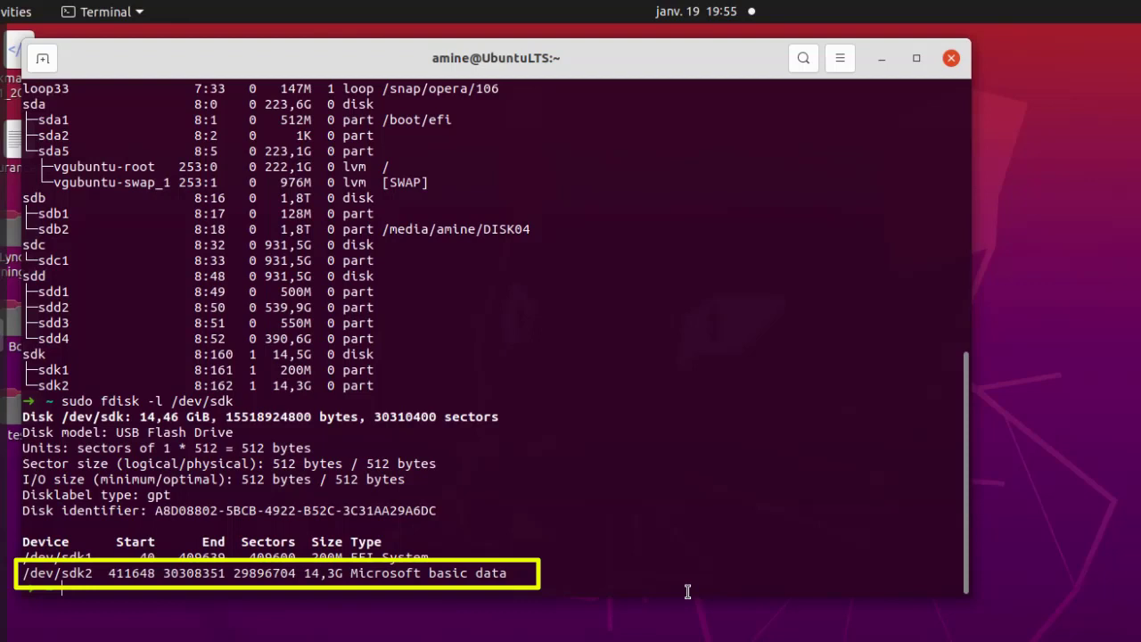
pyautogui.write('c')
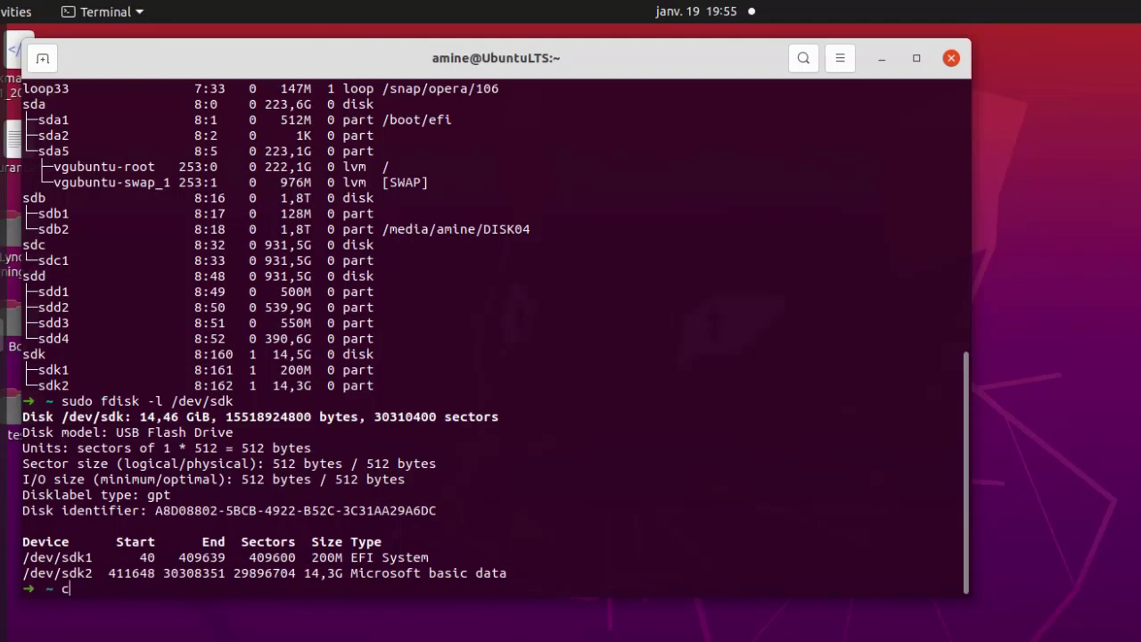
pyautogui.write('lear')
pyautogui.press('Return')
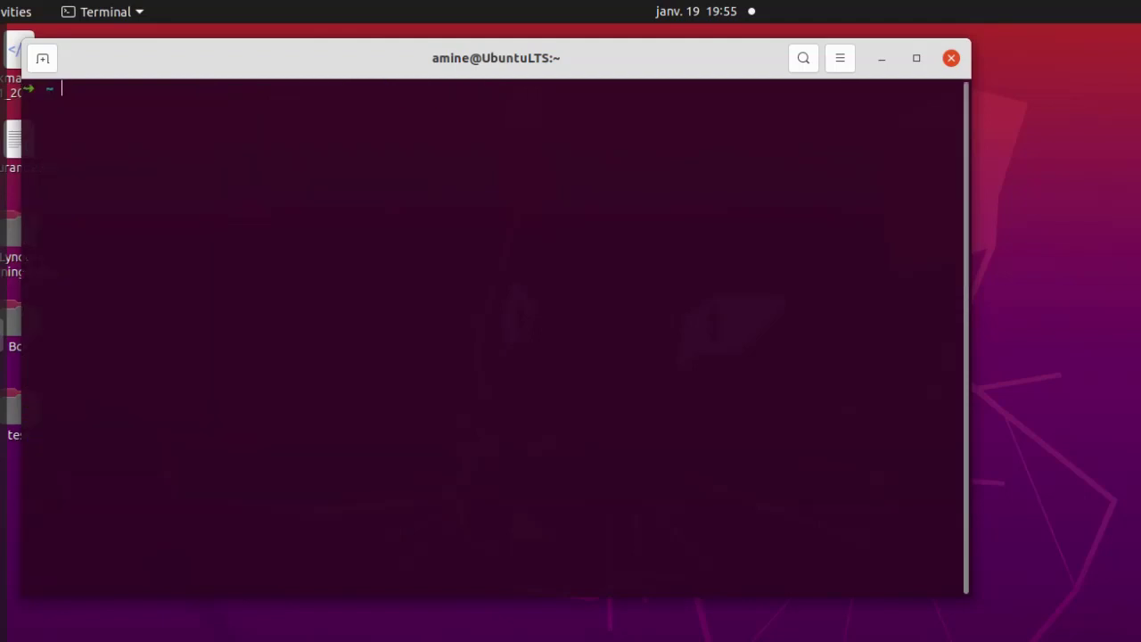
# Decrypt the BitLocker volume /dev/sdk2 into /media/bitlocker with sudo dislocker -v -V, supplying the user password through the -u option
pyautogui.press('Up')
pyautogui.press('Up')
pyautogui.press('Up')
pyautogui.press('Up')
pyautogui.press('Down')
pyautogui.press('Down')
pyautogui.press('Down')
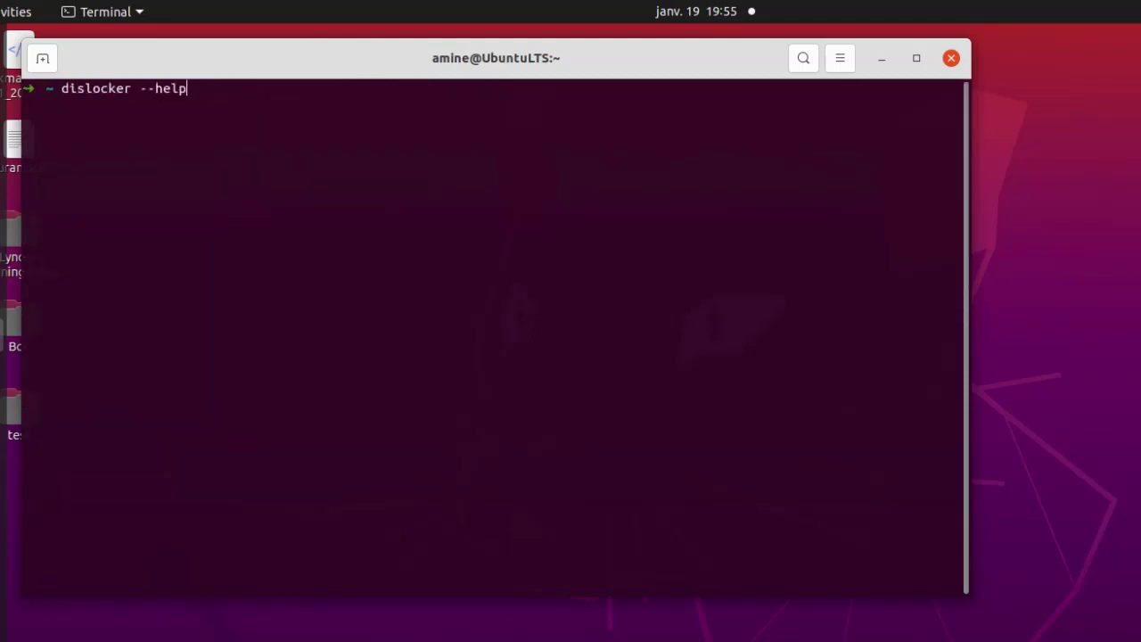
pyautogui.press('Up')
pyautogui.press('Up')
pyautogui.press('Up')
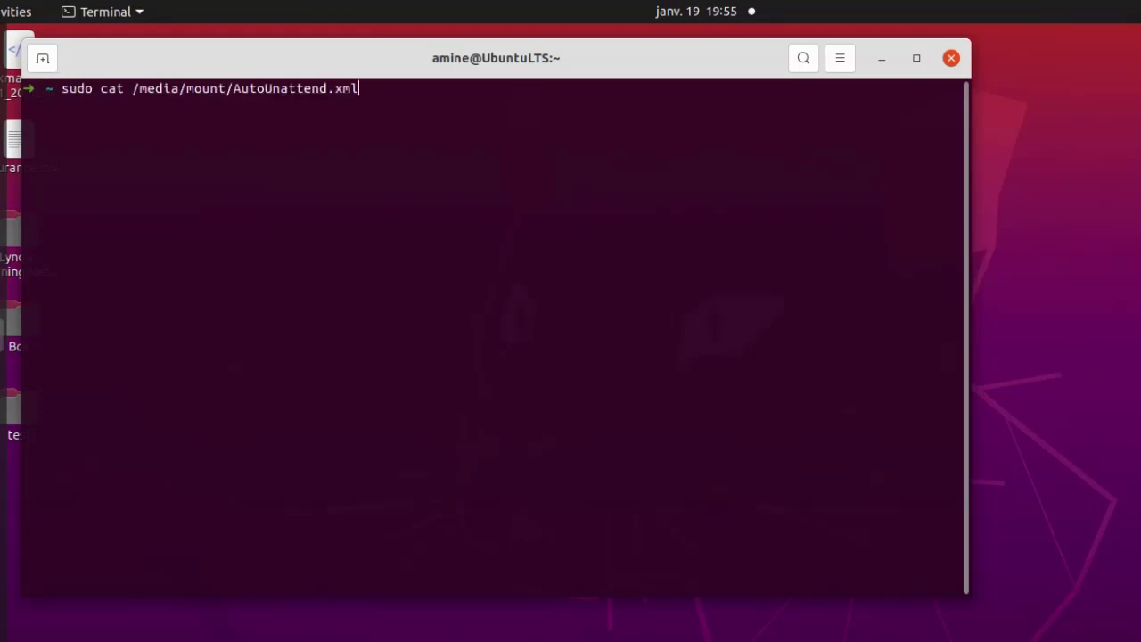
pyautogui.press('Up')
pyautogui.press('Up')
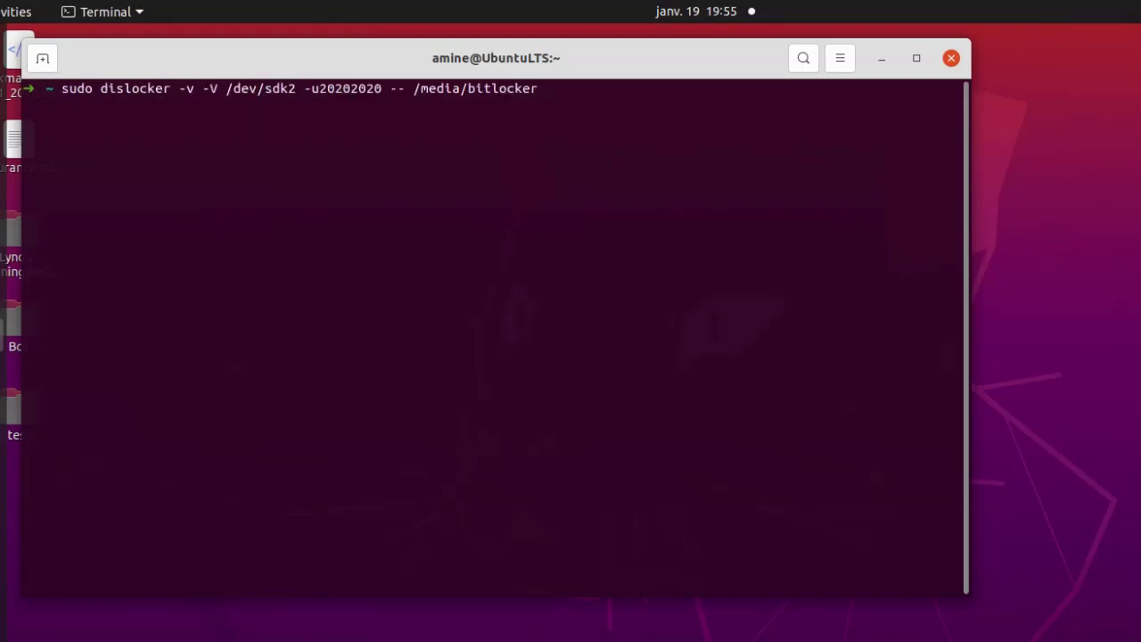
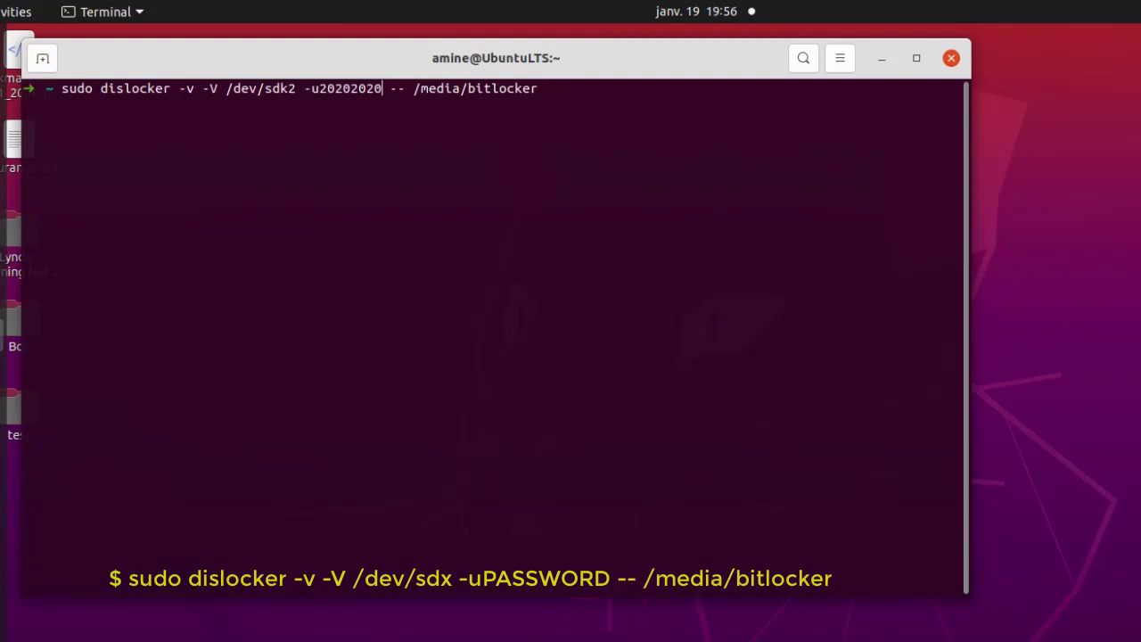
pyautogui.press('Right')
pyautogui.press('Right')
pyautogui.press('Right')
pyautogui.press('Right')
pyautogui.press('Right')
pyautogui.press('Right')
pyautogui.press('Right')
pyautogui.press('Right')
pyautogui.press('Right')
pyautogui.press('Right')
pyautogui.press('Right')
pyautogui.press('Right')
pyautogui.press('Right')
pyautogui.press('Right')
pyautogui.press('Right')
pyautogui.press('Right')
pyautogui.press('Right')
pyautogui.press('Right')
pyautogui.press('Right')
pyautogui.press('Right')
pyautogui.press('Return')
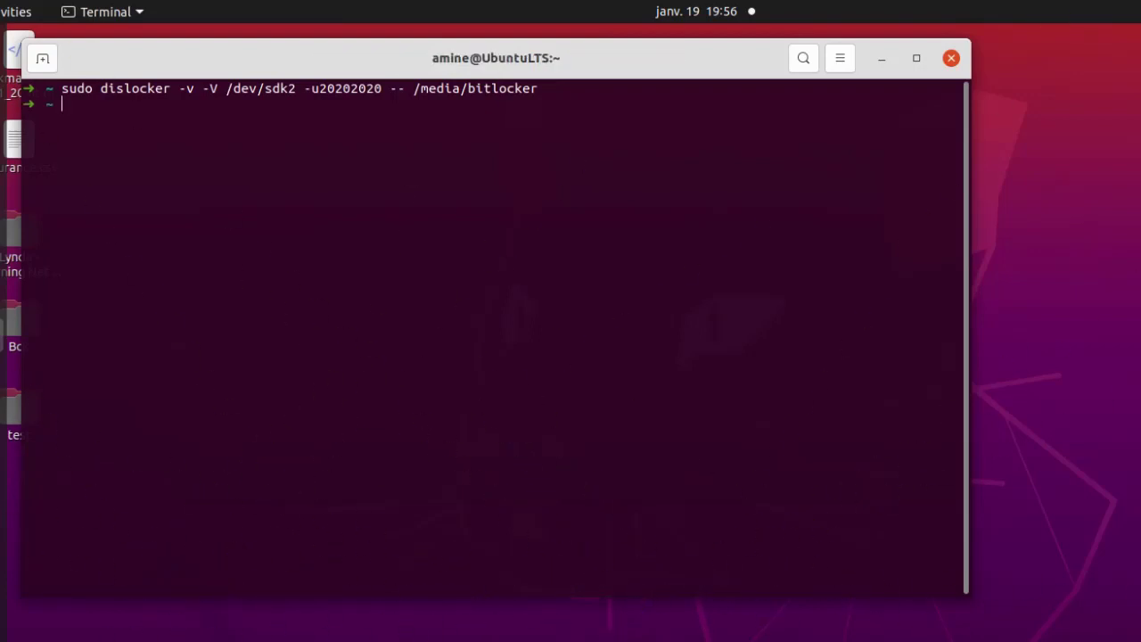
# List the contents of /media/bitlocker with sudo ls
pyautogui.write('sudo ls /med')
pyautogui.press('Tab')
pyautogui.write('bit')
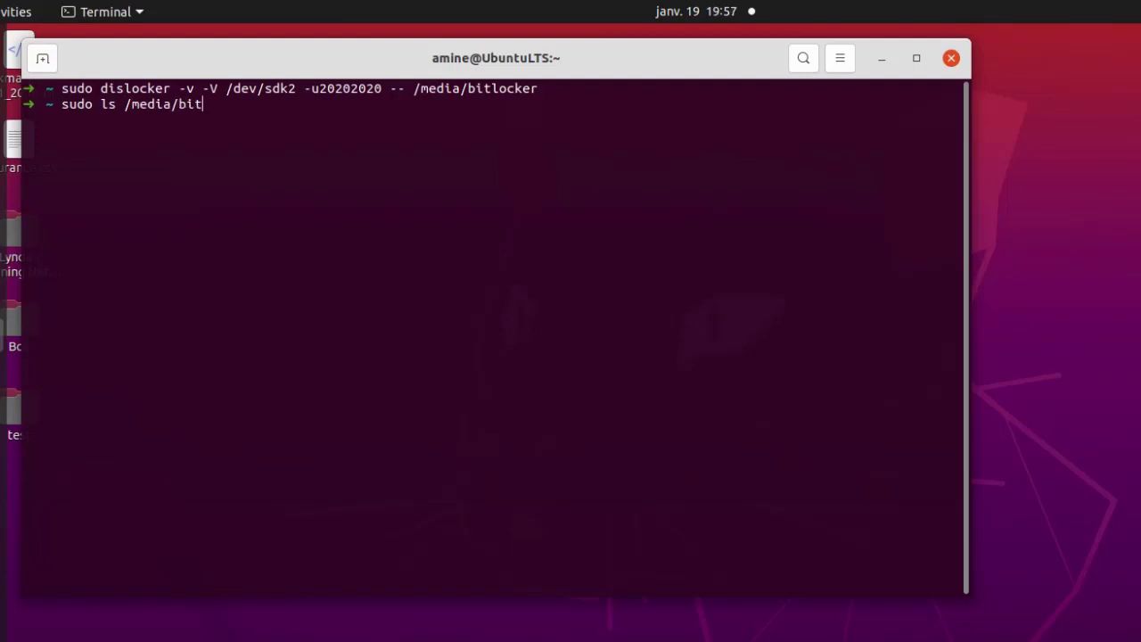
pyautogui.press('Tab')
pyautogui.press('Return')
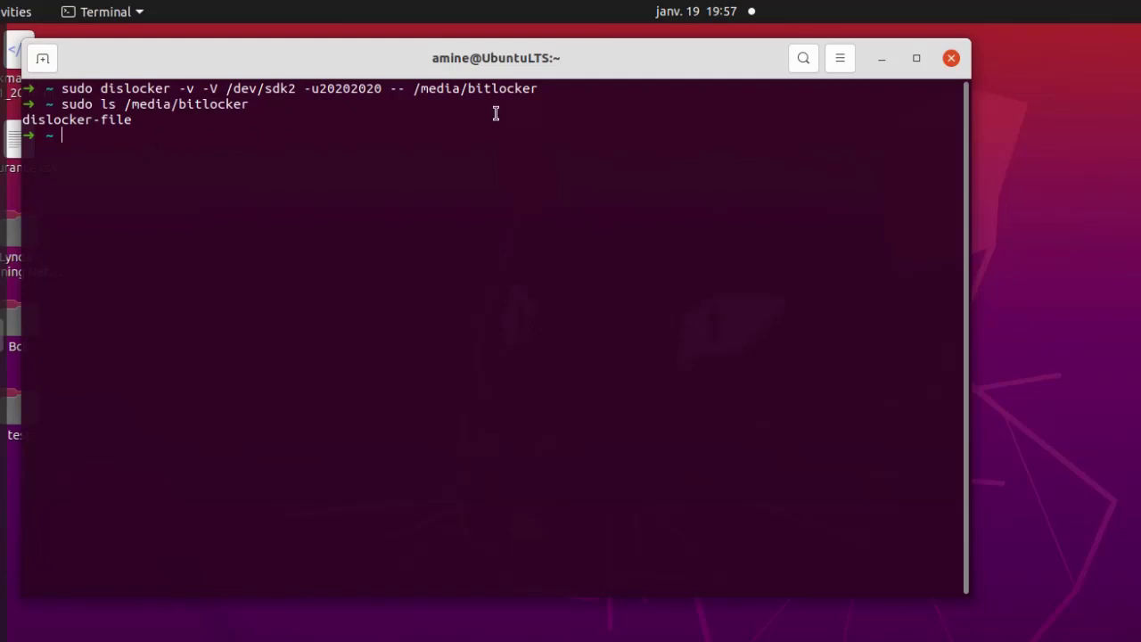
# Mount /media/bitlocker/dislocker-file on /media/mount with sudo mount and the options loop,rw
pyautogui.press('Up')
pyautogui.press('Up')
pyautogui.press('Up')
pyautogui.press('Up')
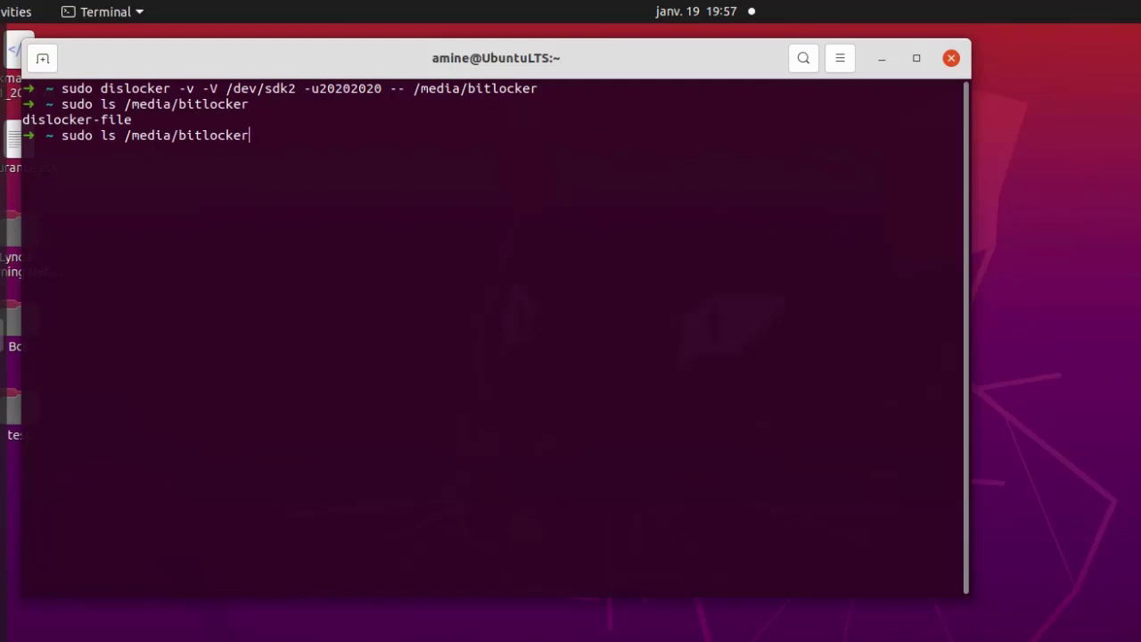
pyautogui.press('Up')
pyautogui.press('Up')
pyautogui.press('Up')
pyautogui.press('Up')
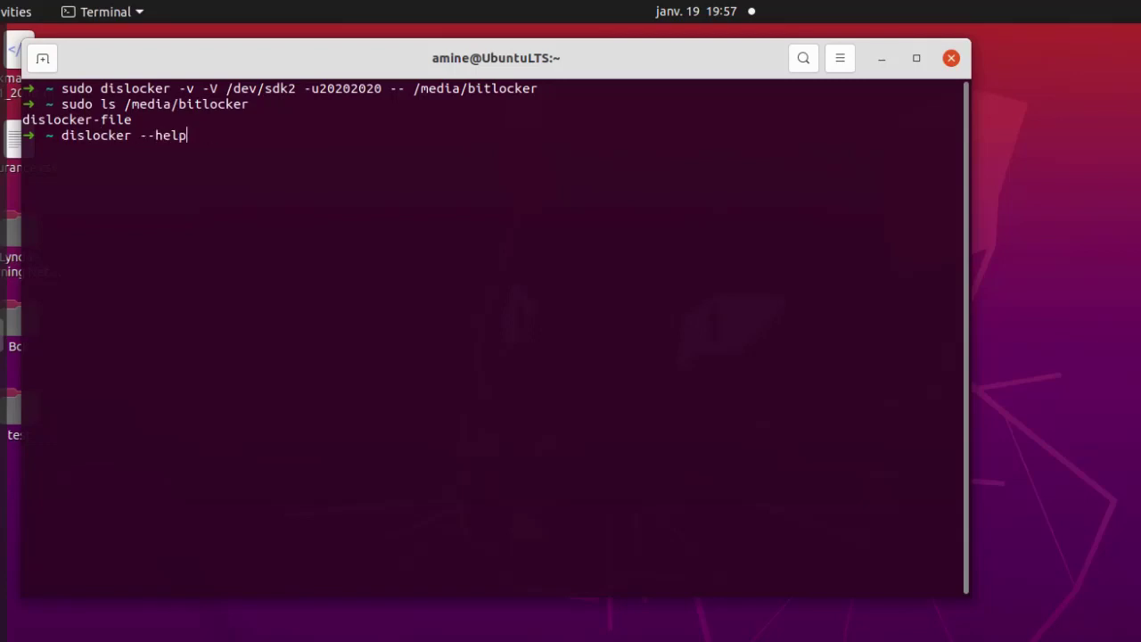
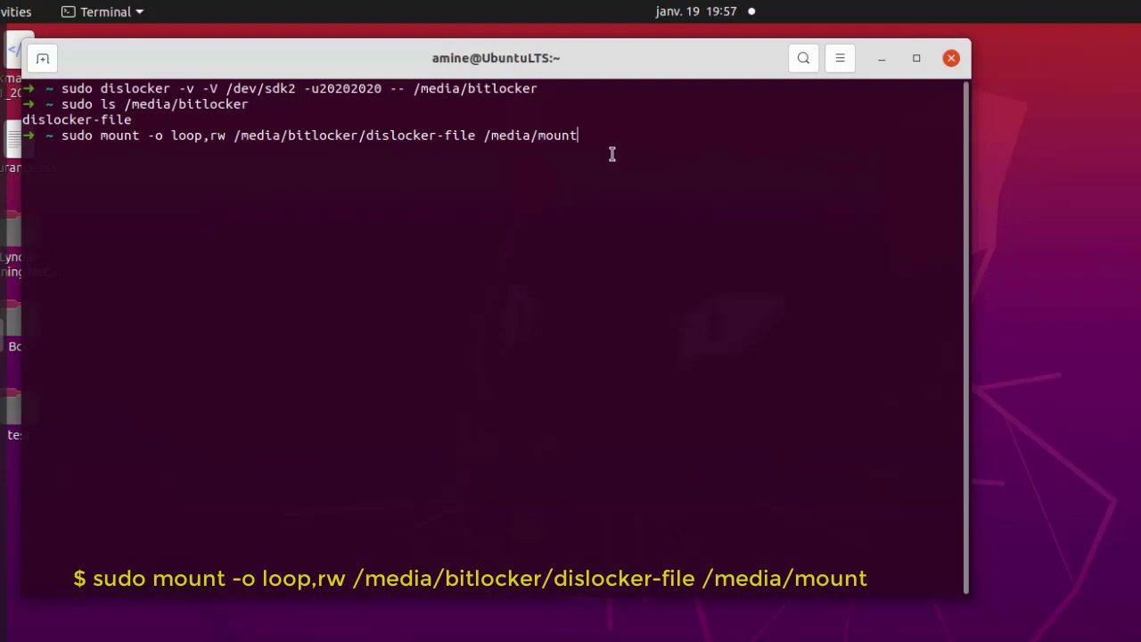
pyautogui.press('Return')
# List the files on the mounted volume with sudo ls /media/mount
pyautogui.write('sudo')
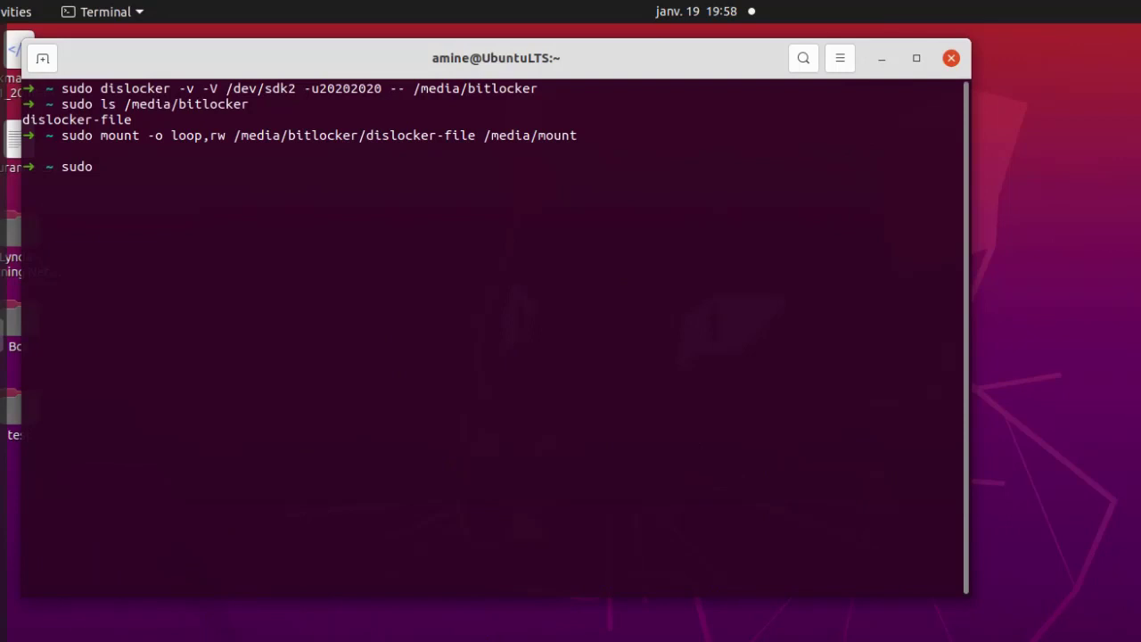
pyautogui.write(' ls /media/')
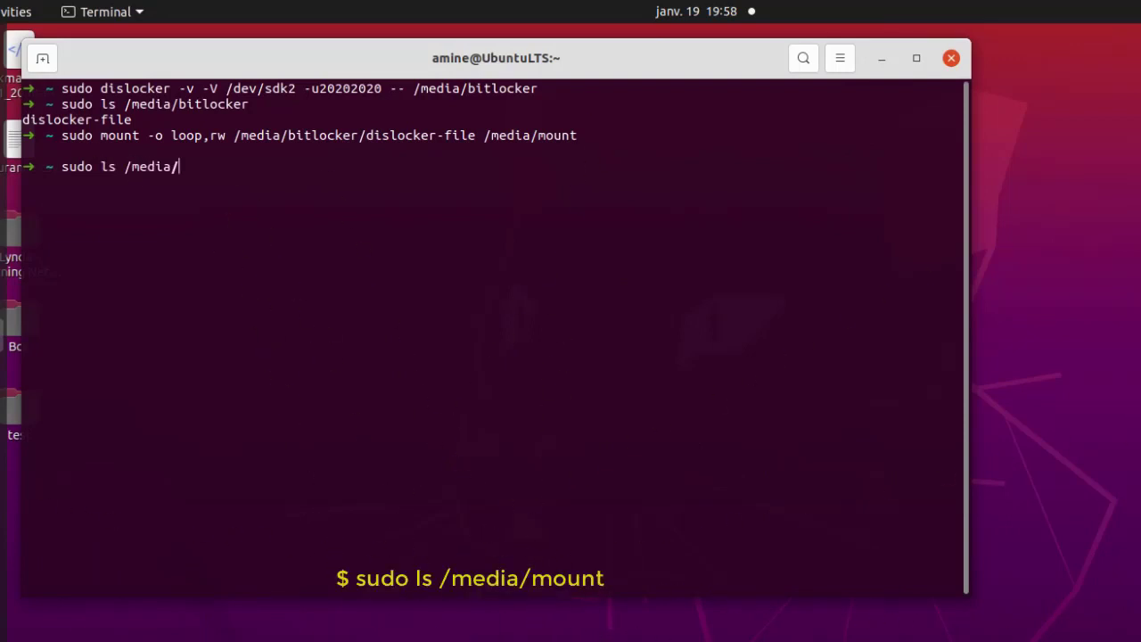
pyautogui.write('mount/')
pyautogui.press('Return')
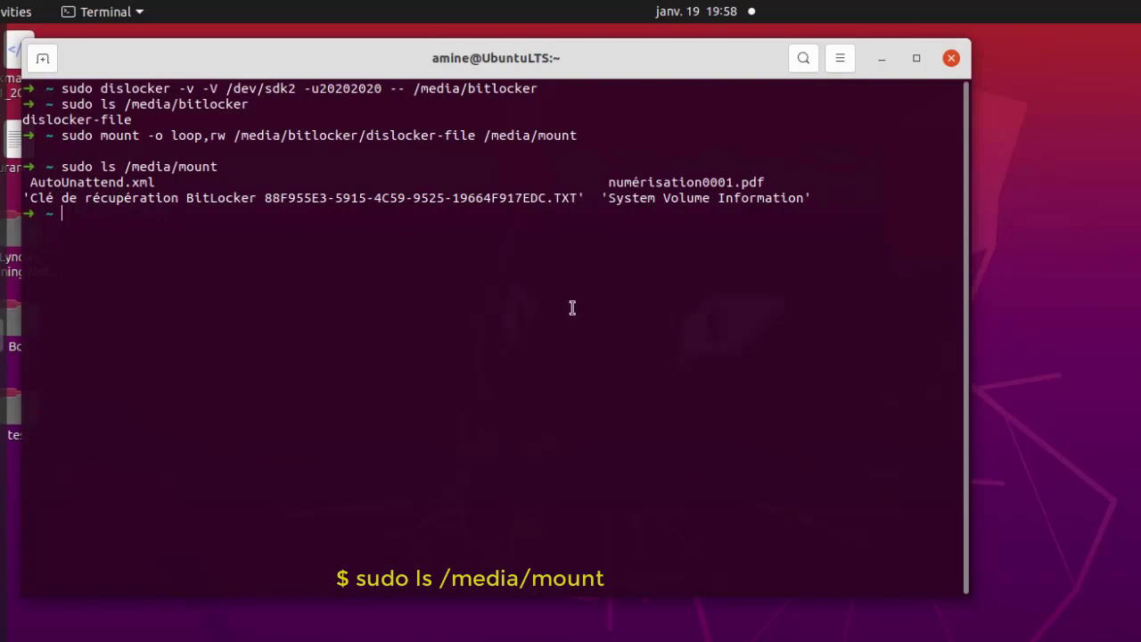
# Display the contents of AutoUnattend.xml in /media/mount with sudo cat
pyautogui.press('Up')
pyautogui.press('Left')
pyautogui.press('Left')
pyautogui.press('Left')
pyautogui.press('Left')
pyautogui.press('Left')
pyautogui.press('Left')
pyautogui.press('Left')
pyautogui.press('Left')
pyautogui.press('Left')
pyautogui.press('Left')
pyautogui.press('Left')
pyautogui.press('Left')
pyautogui.press('Left')
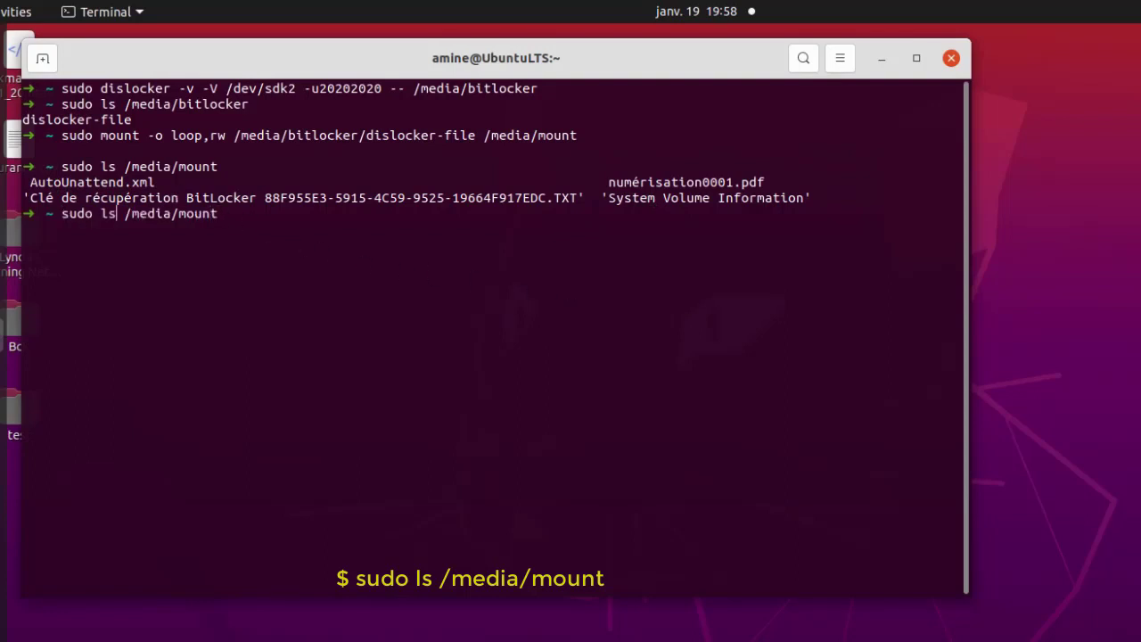
pyautogui.press('BackSpace')
pyautogui.press('BackSpace')
pyautogui.write('cat')
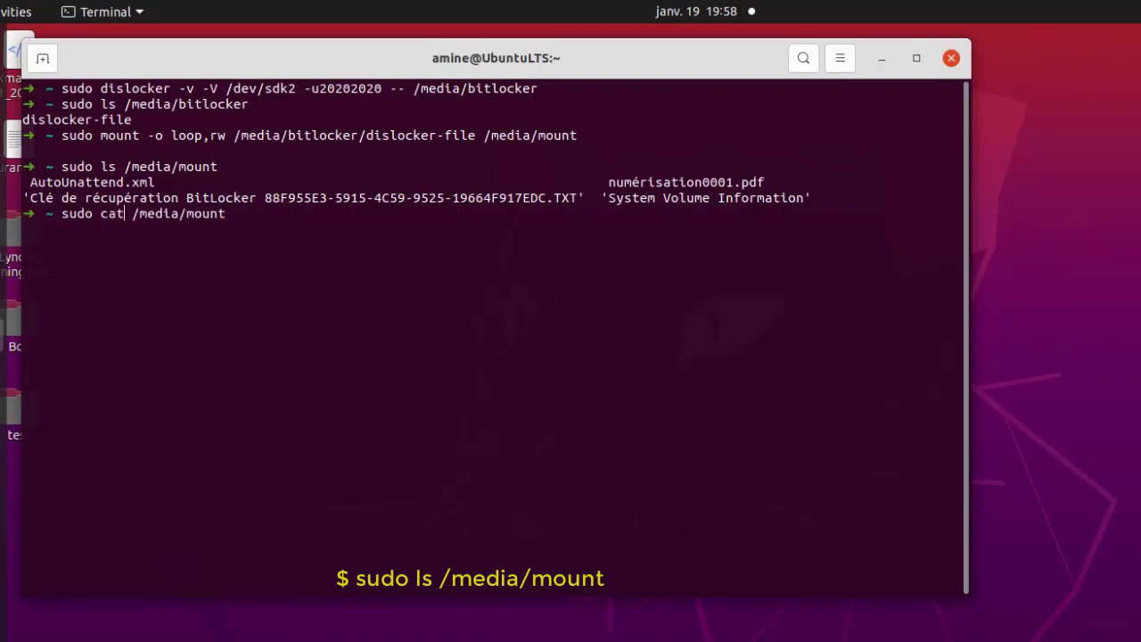
pyautogui.press('Right')
pyautogui.press('Right')
pyautogui.press('Right')
pyautogui.press('Right')
pyautogui.press('Right')
pyautogui.press('Right')
pyautogui.press('Right')
pyautogui.press('Right')
pyautogui.press('Right')
pyautogui.press('Right')
pyautogui.press('Right')
pyautogui.press('Right')
pyautogui.press('Right')
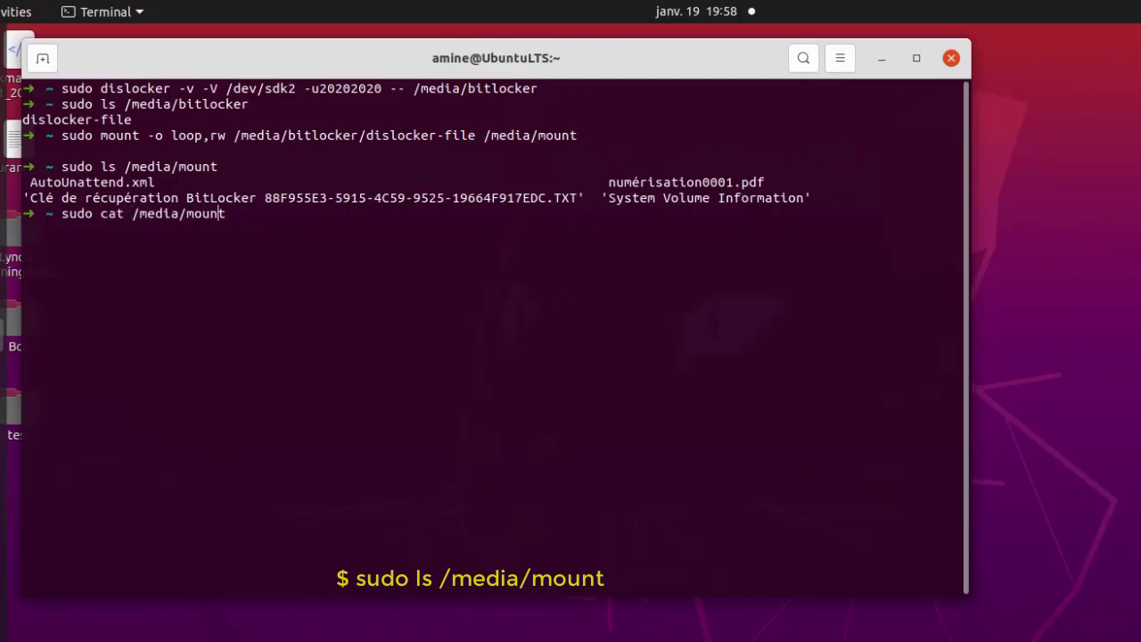
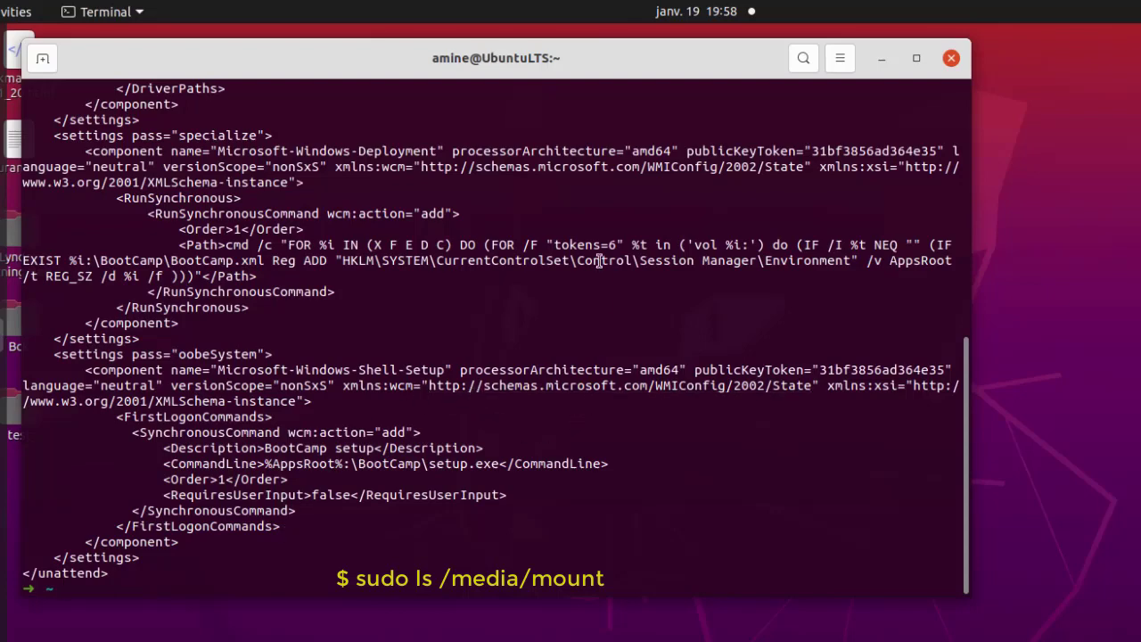
# Clear the terminal output with the clear command
pyautogui.write('clear')
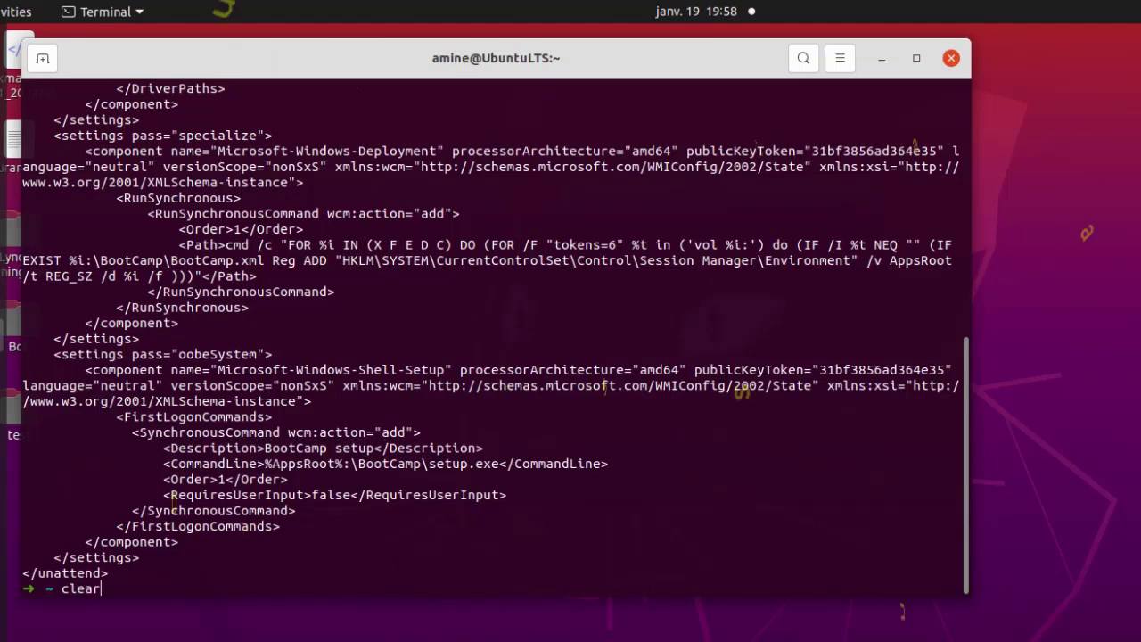
pyautogui.press('Return')
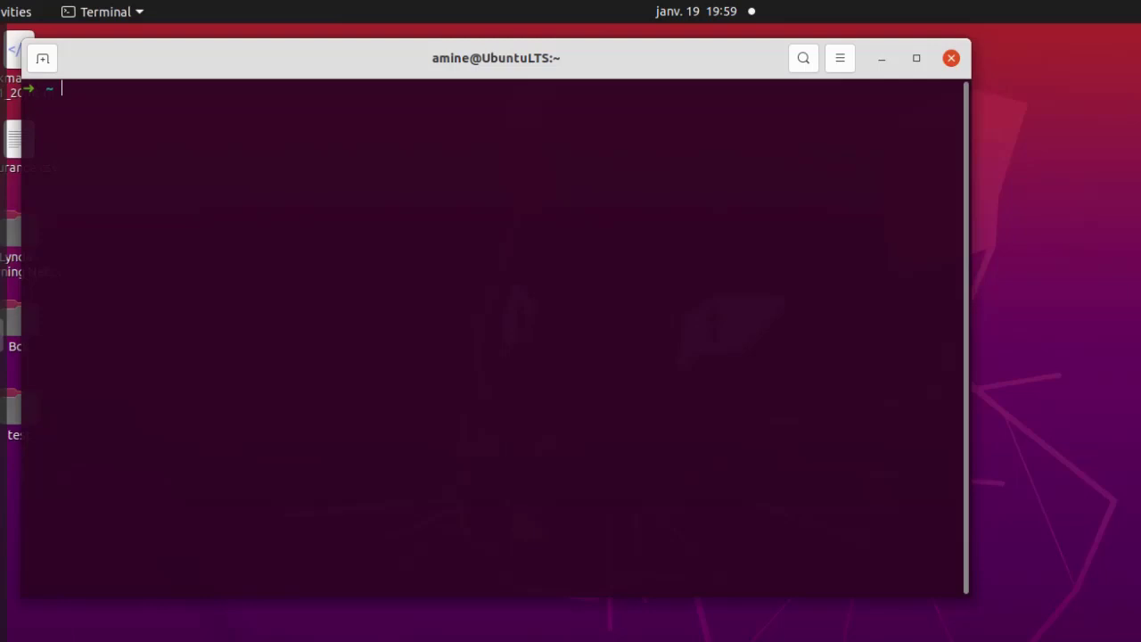
# Try to unmount /media/bitlocker with sudo umount while /media/mount is still mounted
pyautogui.press('Up')
pyautogui.press('Up')
pyautogui.press('Left')
pyautogui.press('Left')
pyautogui.press('Left')
pyautogui.press('Left')
pyautogui.press('Left')
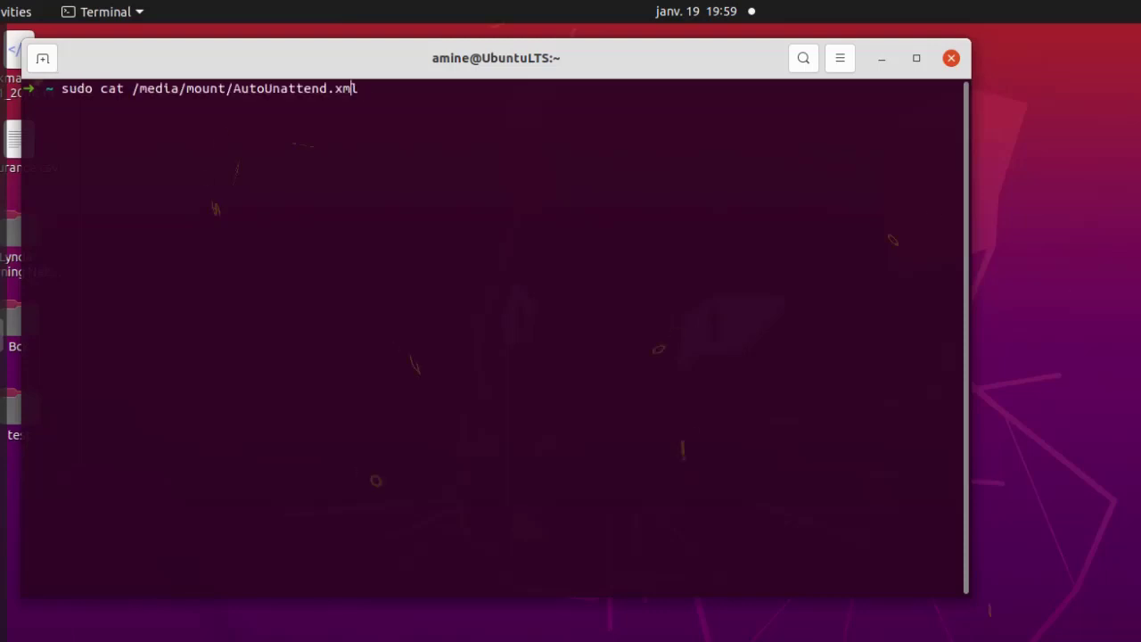
pyautogui.press('End')
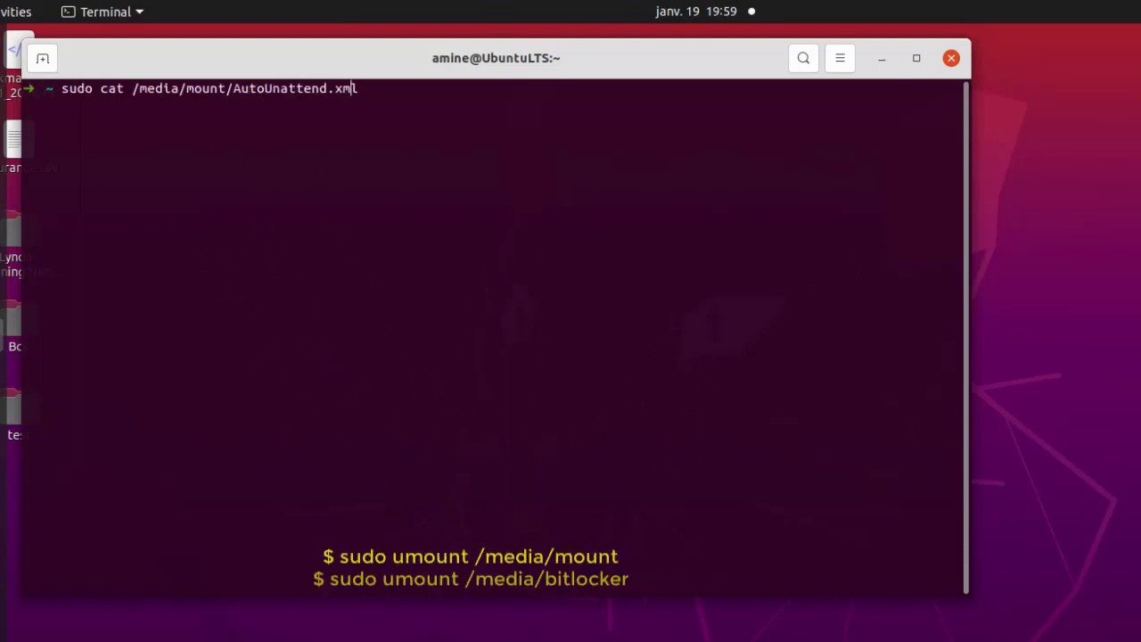
pyautogui.press('BackSpace')
pyautogui.press('BackSpace')
pyautogui.press('BackSpace')
pyautogui.press('BackSpace')
pyautogui.press('BackSpace')
pyautogui.press('BackSpace')
pyautogui.press('BackSpace')
pyautogui.press('BackSpace')
pyautogui.press('BackSpace')
pyautogui.press('BackSpace')
pyautogui.press('BackSpace')
pyautogui.press('BackSpace')
pyautogui.press('BackSpace')
pyautogui.press('BackSpace')
pyautogui.press('BackSpace')
pyautogui.press('BackSpace')
pyautogui.press('BackSpace')
pyautogui.press('BackSpace')
pyautogui.press('BackSpace')
pyautogui.press('BackSpace')
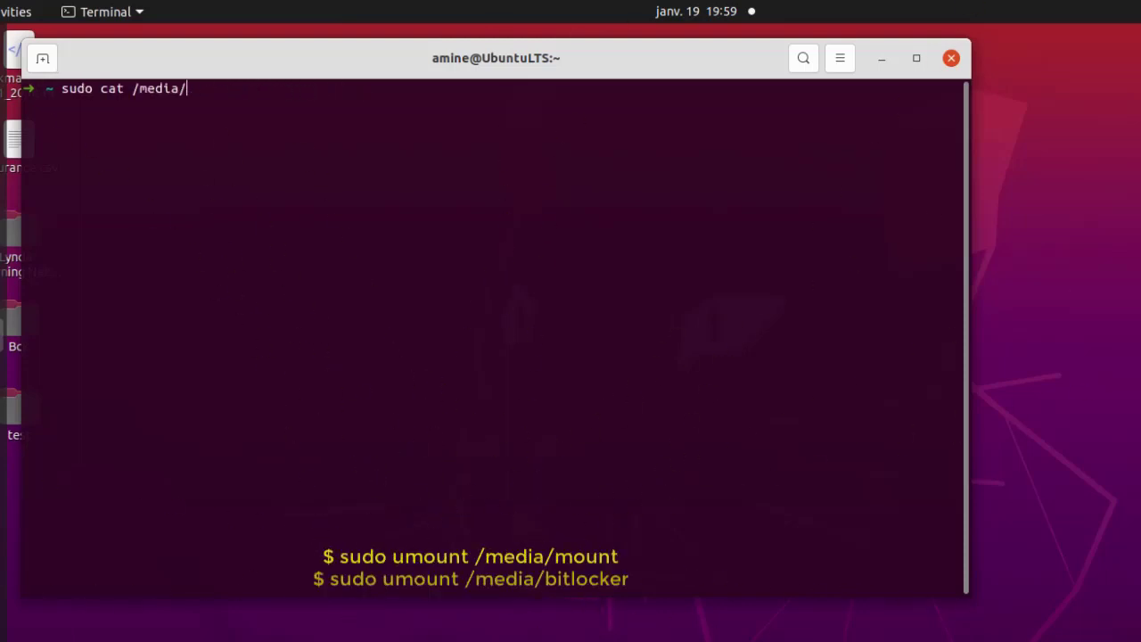
pyautogui.write('umount /')
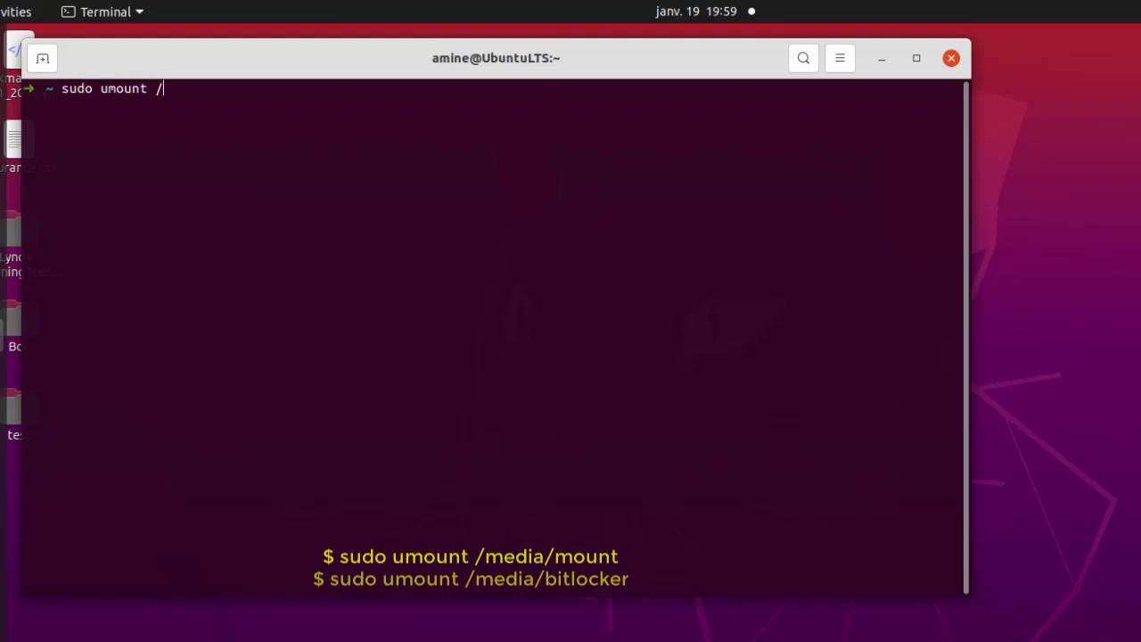
pyautogui.write('media/bit')
pyautogui.press('Tab')
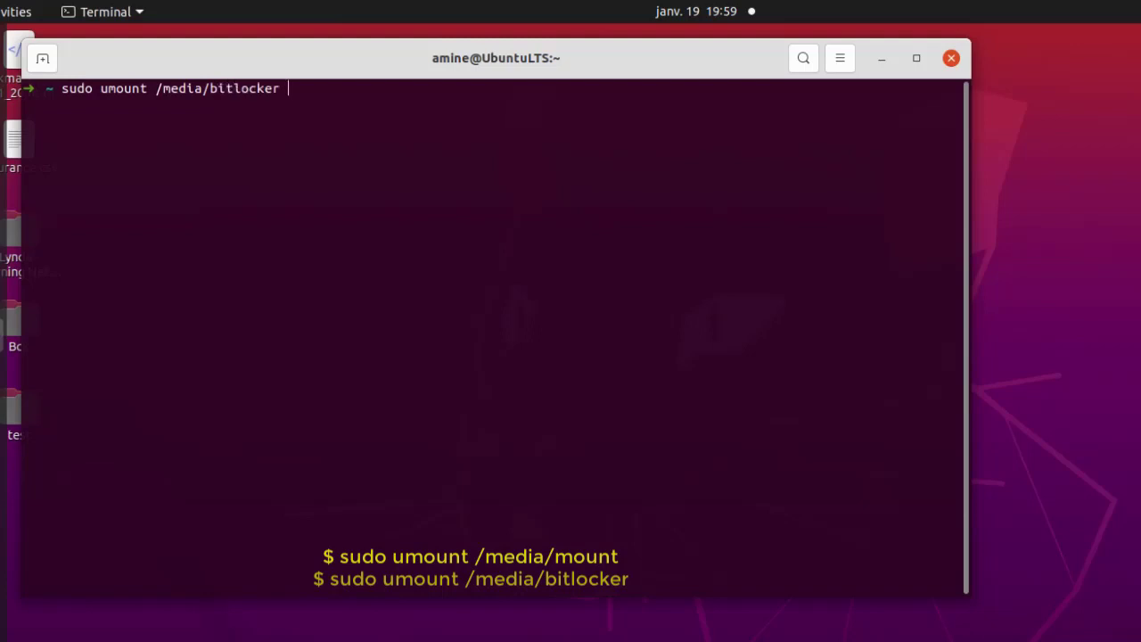
pyautogui.press('Return')
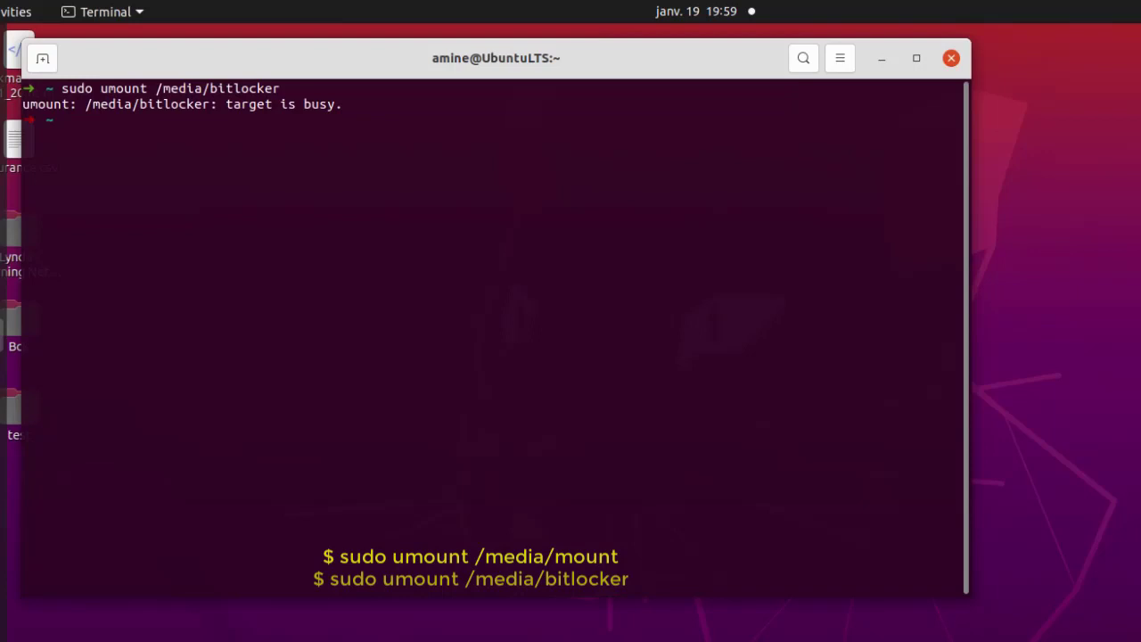
# Unmount the decrypted volume from /media/mount with sudo umount
pyautogui.press('Up')
pyautogui.press('BackSpace')
pyautogui.press('BackSpace')
pyautogui.press('BackSpace')
pyautogui.press('BackSpace')
pyautogui.press('BackSpace')
pyautogui.press('BackSpace')
pyautogui.press('BackSpace')
pyautogui.press('BackSpace')
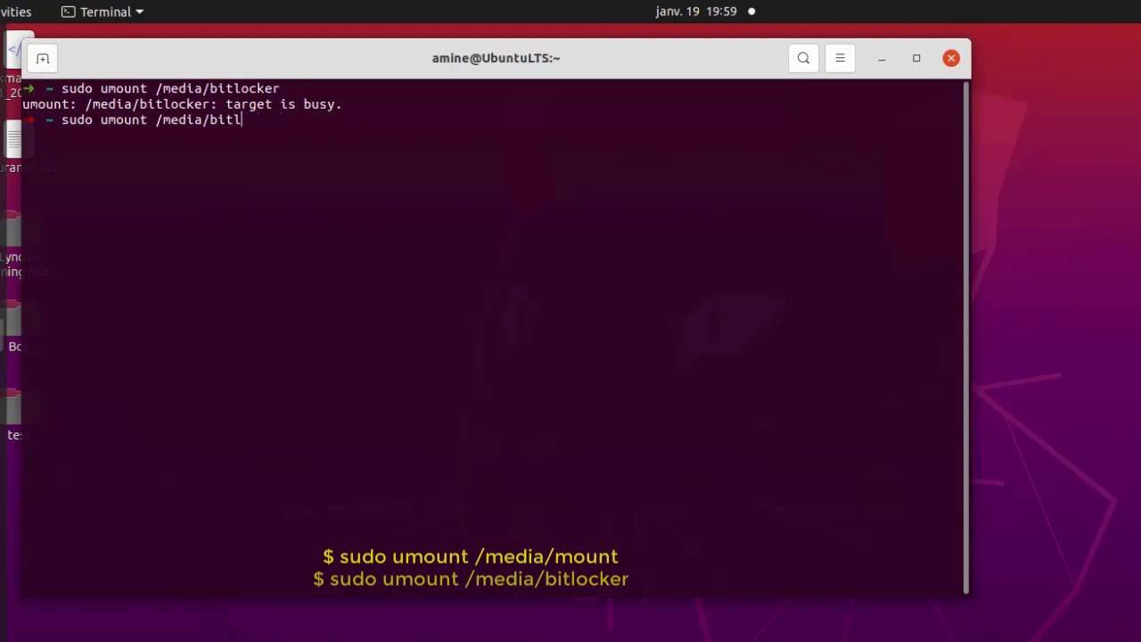
pyautogui.press('BackSpace')
pyautogui.write('mou')
pyautogui.press('Tab')
pyautogui.press('Return')
# Unmount the dislocker mount point /media/bitlocker by running sudo umount on it again
pyautogui.press('Up')
pyautogui.press('Up')
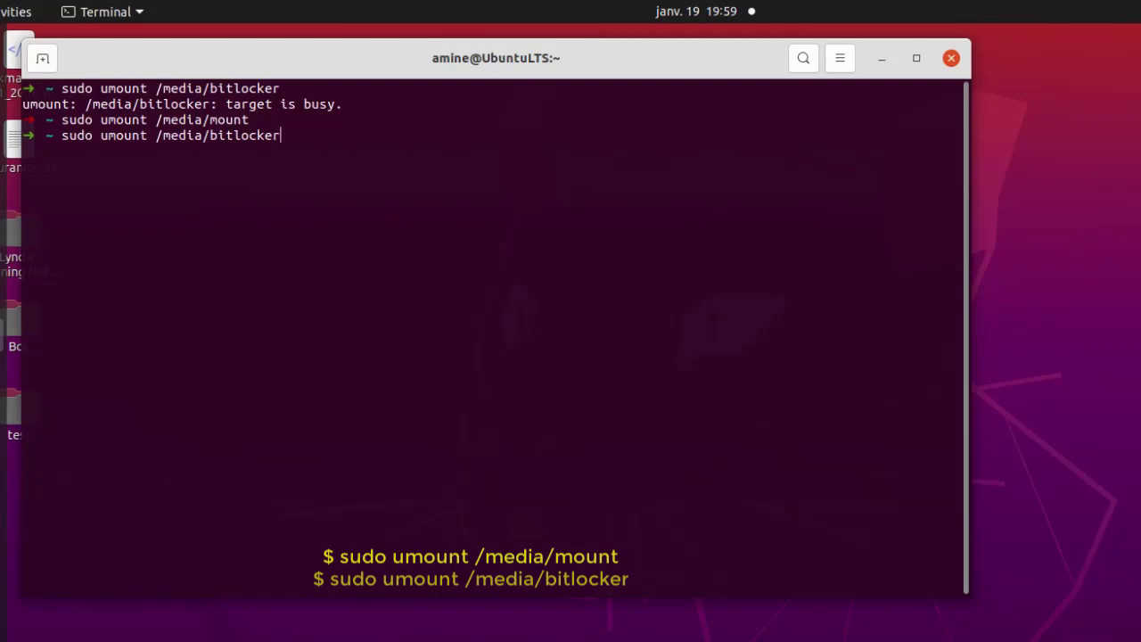
pyautogui.press('Return')
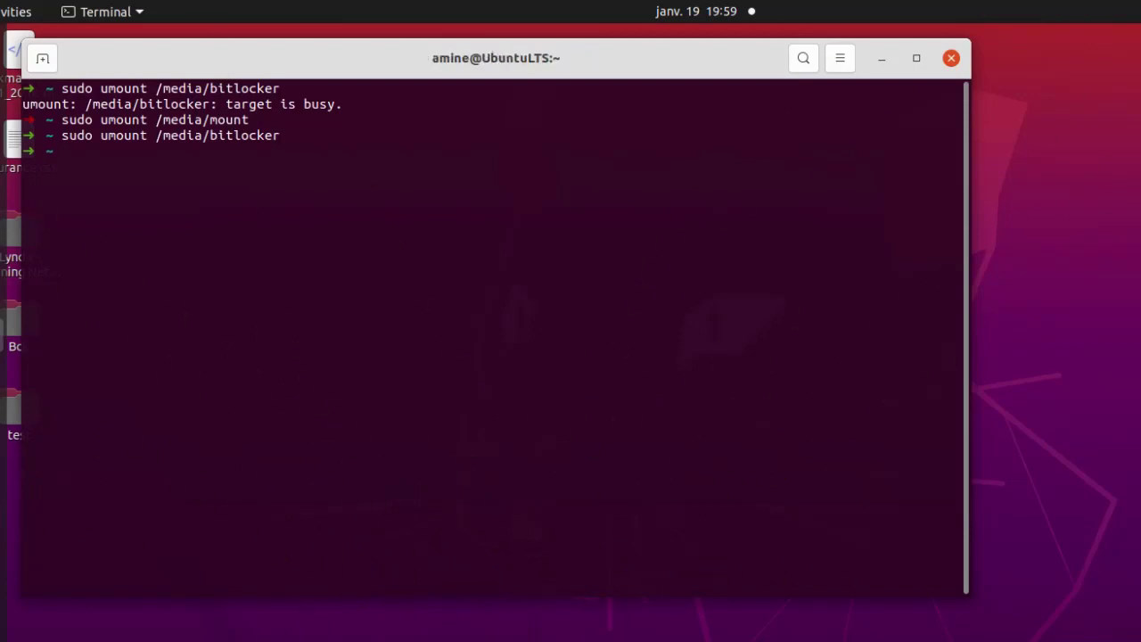